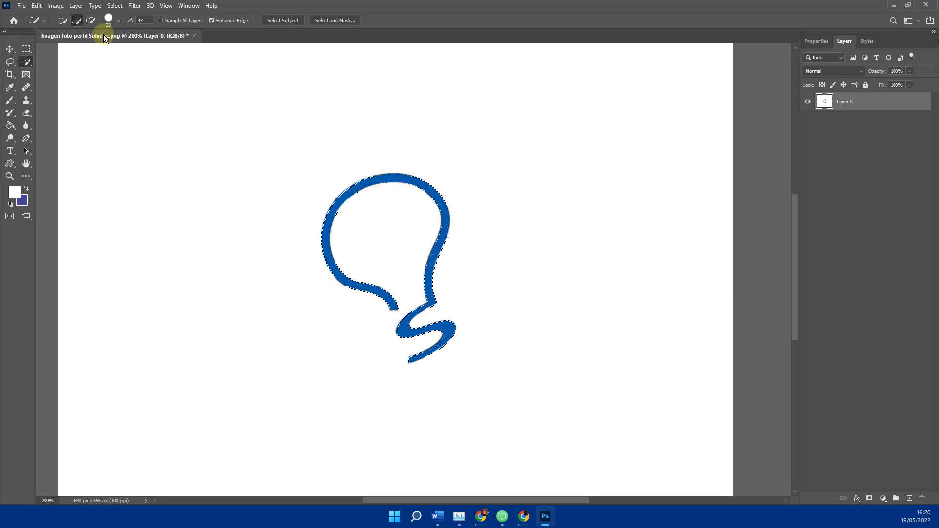
Try converting the light bulb selection into a work path with a tolerance of 10 pixels.
click(77, 21)
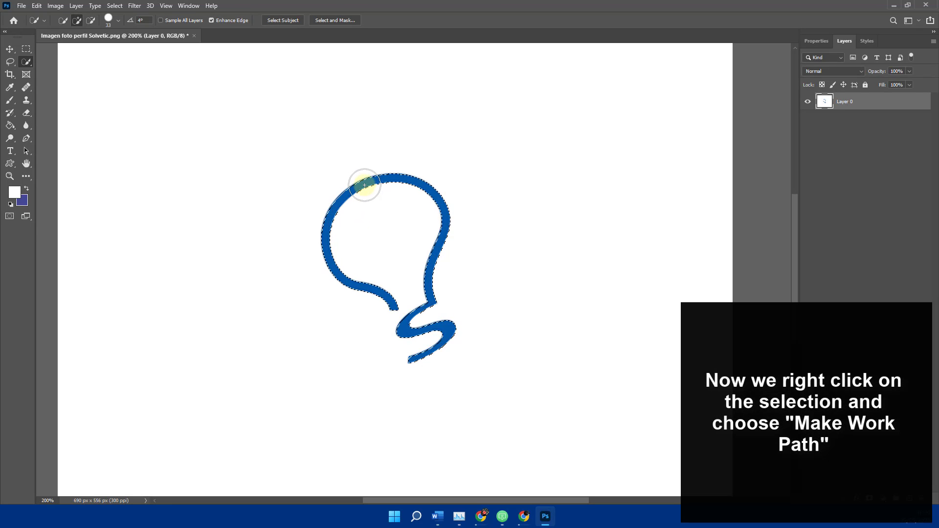
right_click(367, 185)
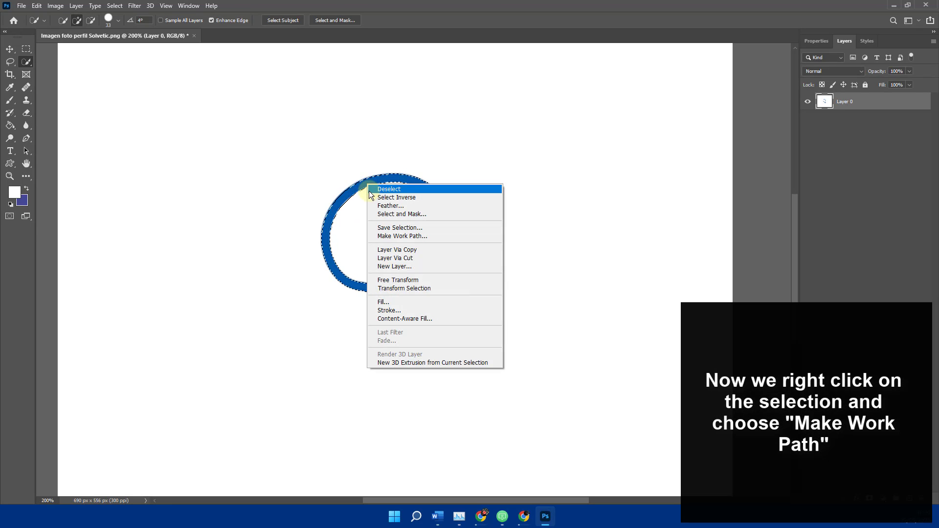
click(401, 236)
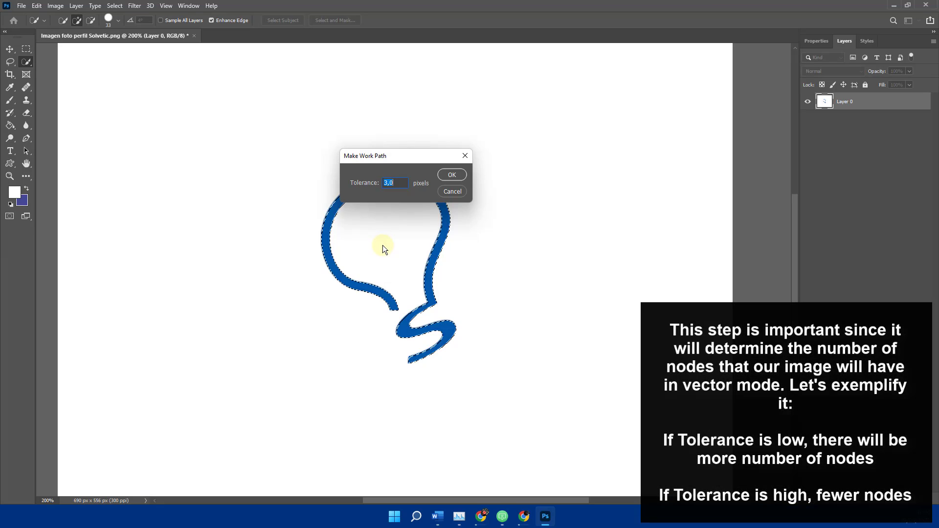
text(10)
click(445, 174)
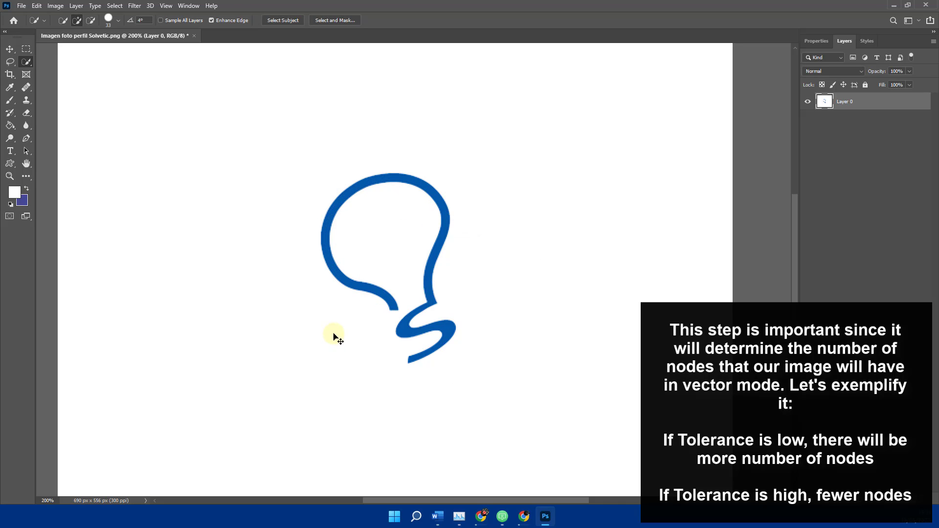
Restore the bulb selection and try making the work path with a tolerance of 1 pixel.
click(390, 172)
right_click(390, 173)
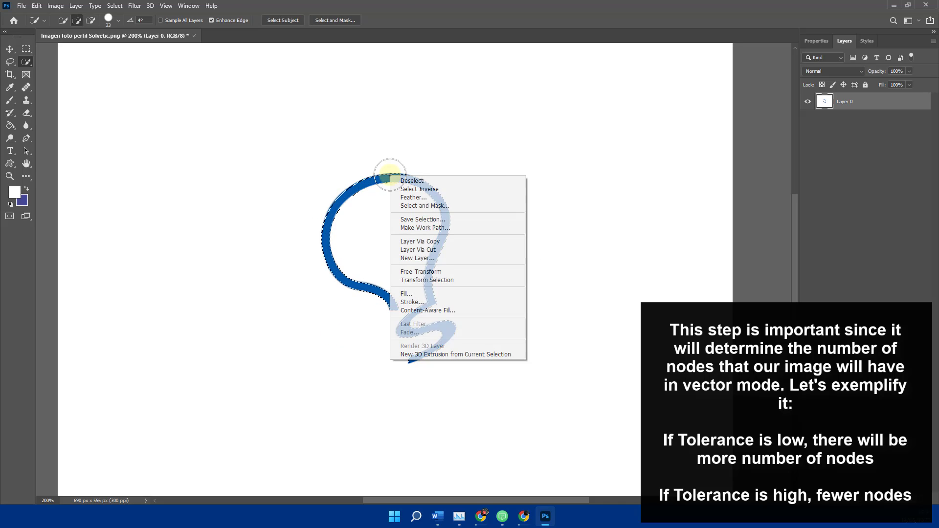
click(419, 228)
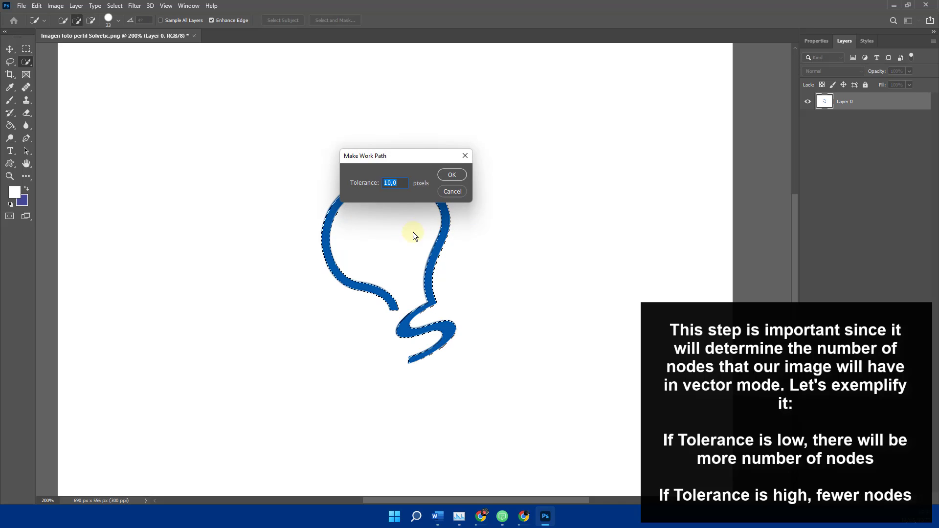
key(Return)
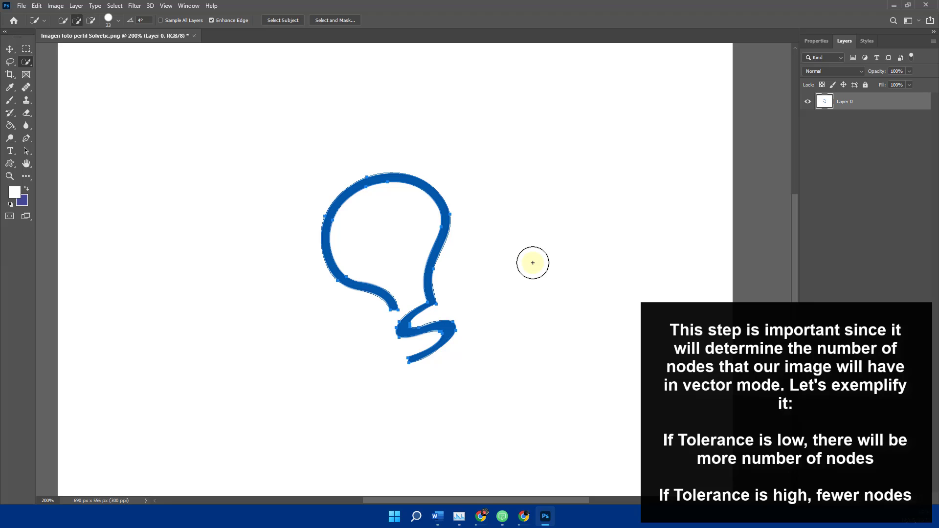
Bring back the bulb selection and make the work path with a tolerance of 2 pixels.
click(404, 177)
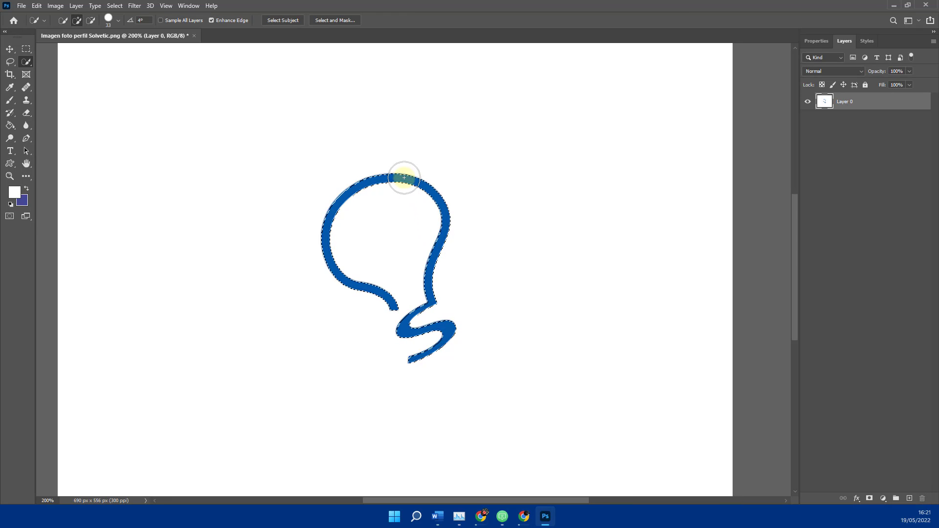
right_click(404, 178)
click(431, 229)
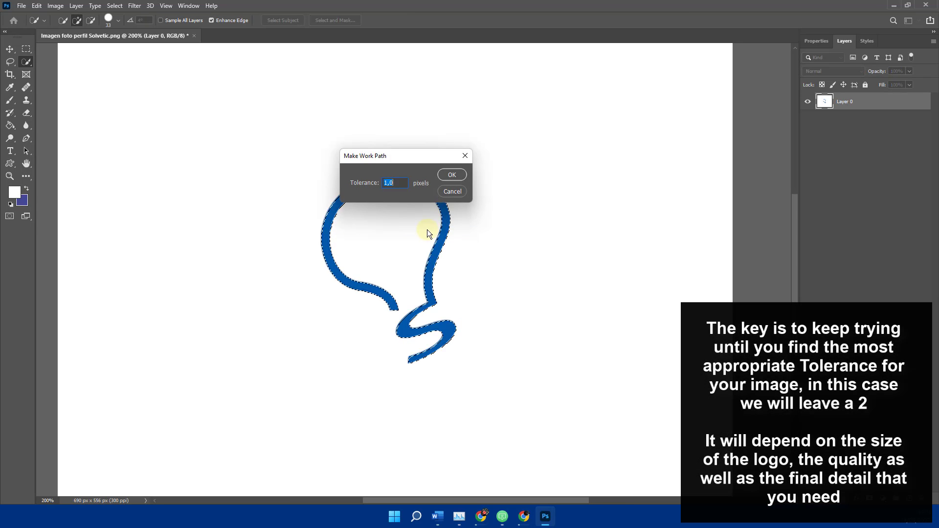
key(Return)
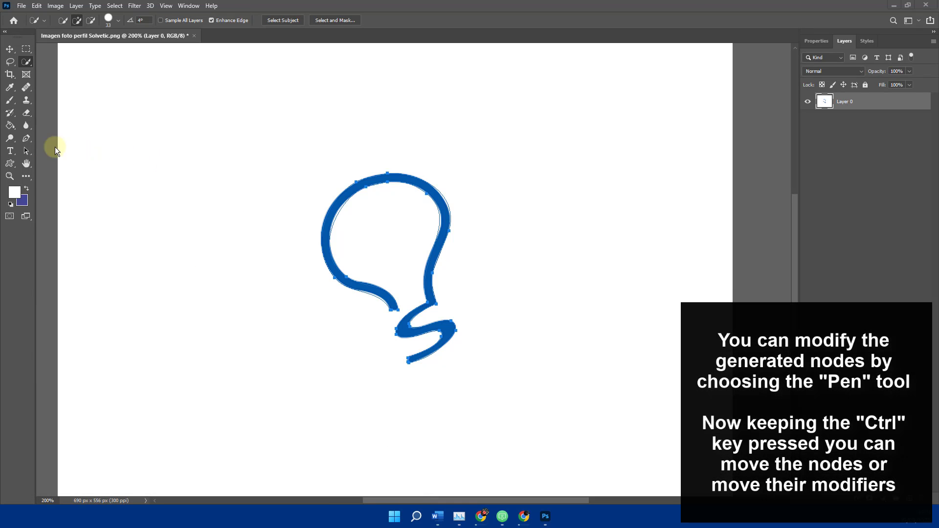
Using the Pen tool, adjust the direction handles of the bulb's inner left curve to follow the blue outline.
click(27, 139)
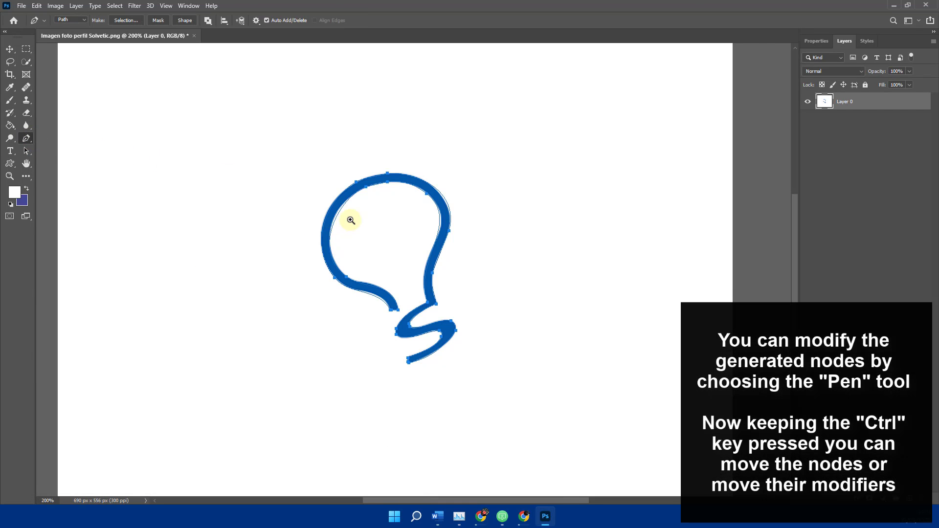
scroll(352, 216, up, 1)
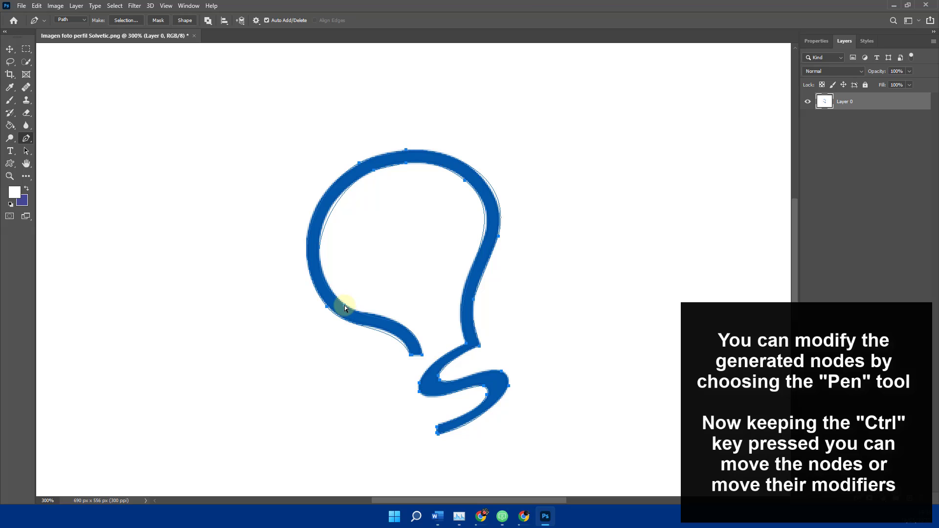
mouse_move(291, 268)
mouse_down()
mouse_move(291, 254)
mouse_move(299, 274)
mouse_up()
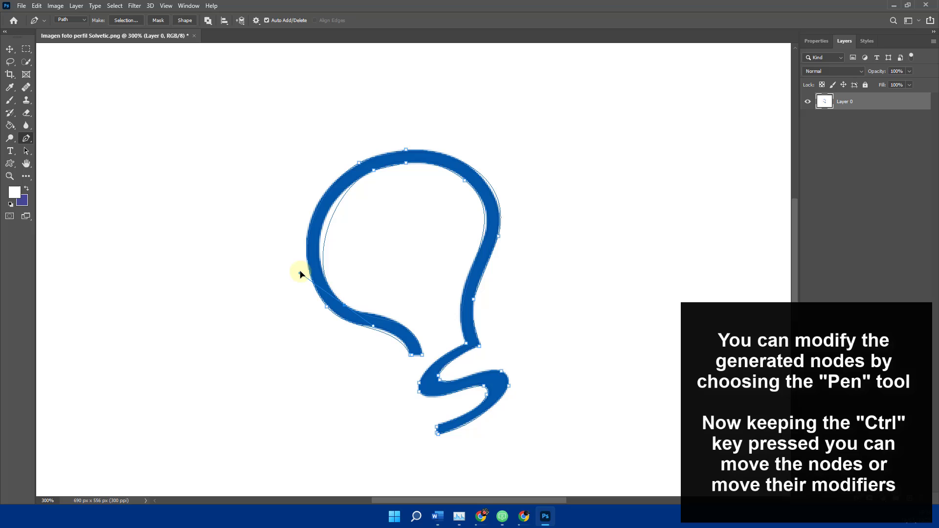
ctrl+click(375, 170)
drag(331, 190, 317, 193)
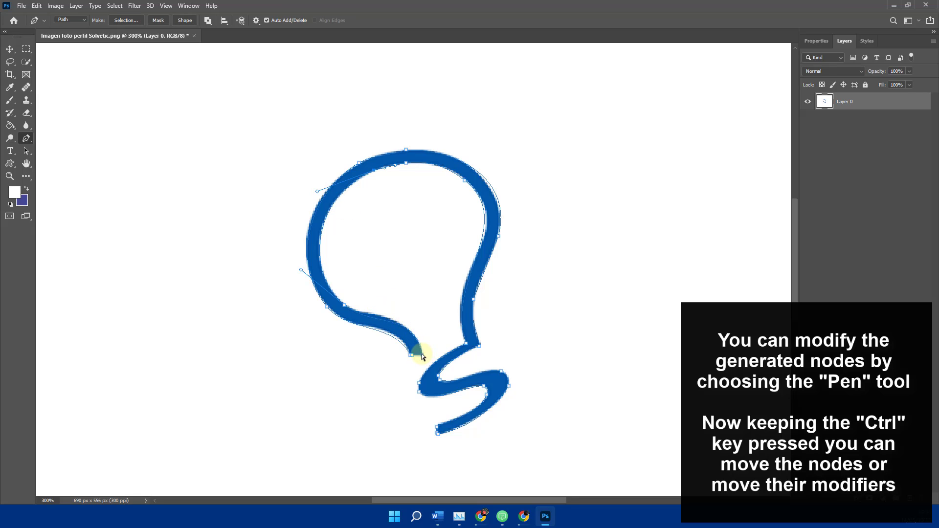
Adjust the handles of the path nodes around the bulb's lower-left neck so both edges follow the outline.
drag(423, 356, 407, 304)
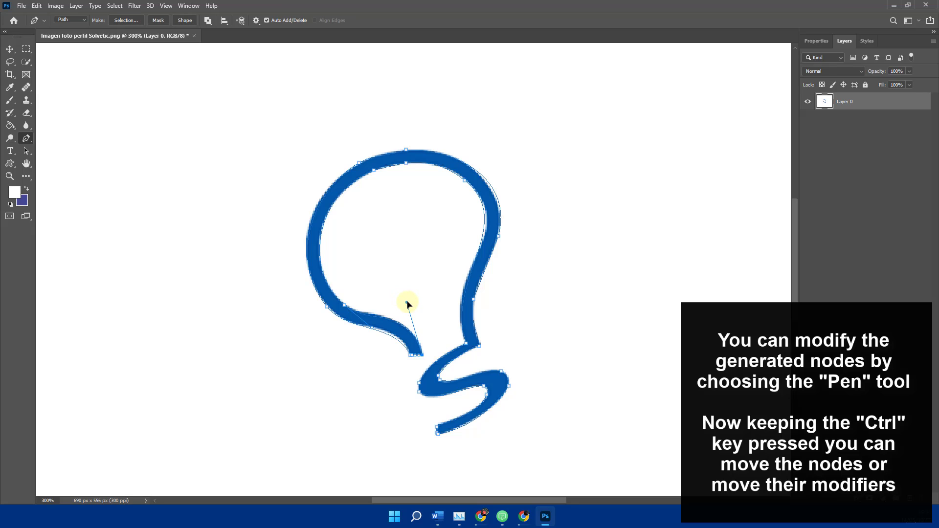
drag(372, 332, 370, 323)
ctrl+click(411, 354)
drag(395, 326, 395, 321)
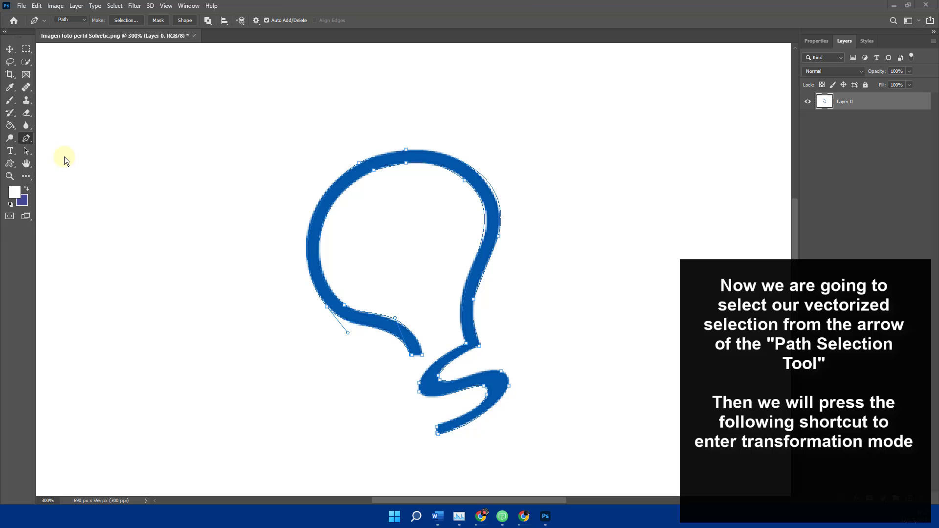
Free-transform the whole bulb path, enlarging it to about 348 px wide and 493 px high, and apply it.
click(27, 153)
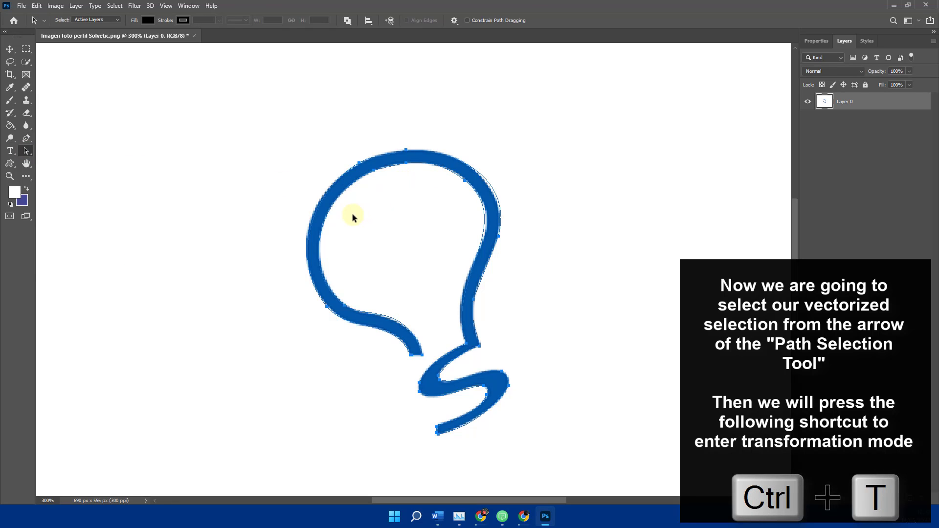
key(ctrl+t)
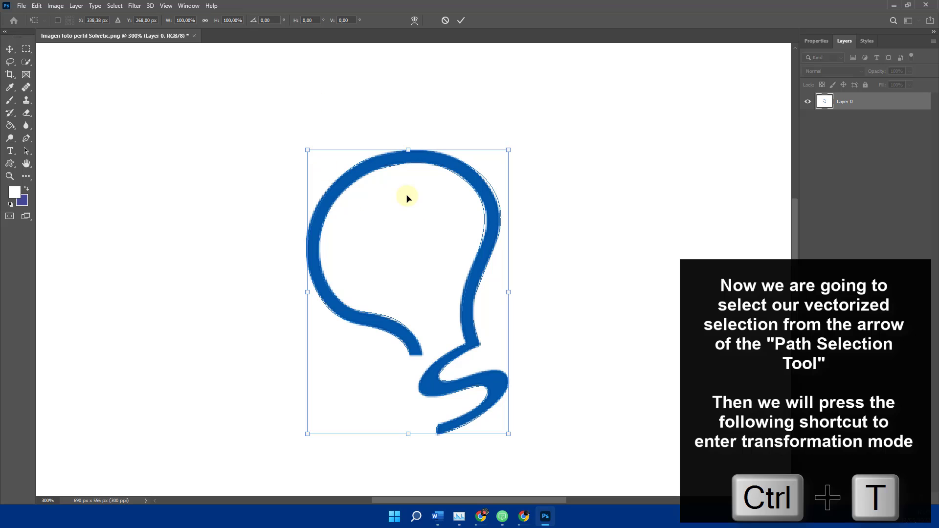
scroll(408, 200, down, 2)
drag(445, 217, 524, 156)
drag(377, 313, 306, 369)
key(Return)
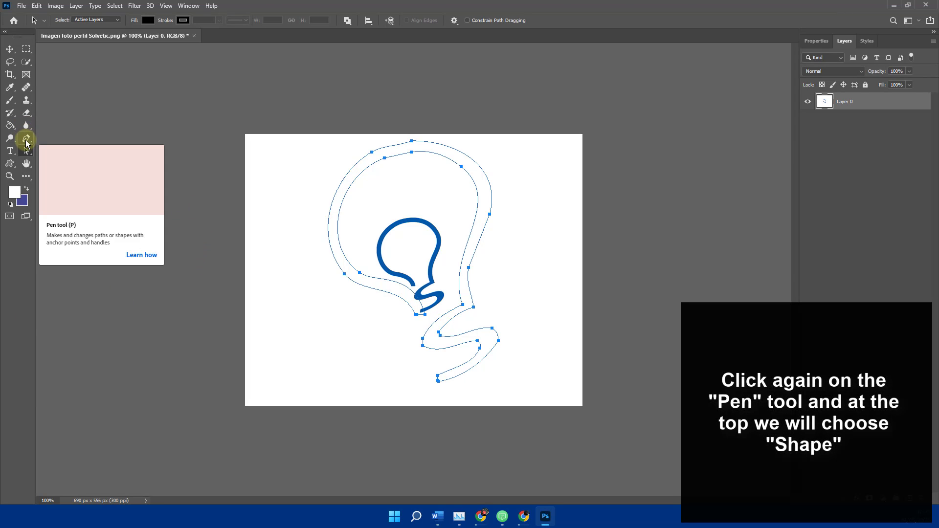
Make a new shape layer from the enlarged bulb path using the Pen tool's Shape option.
click(26, 141)
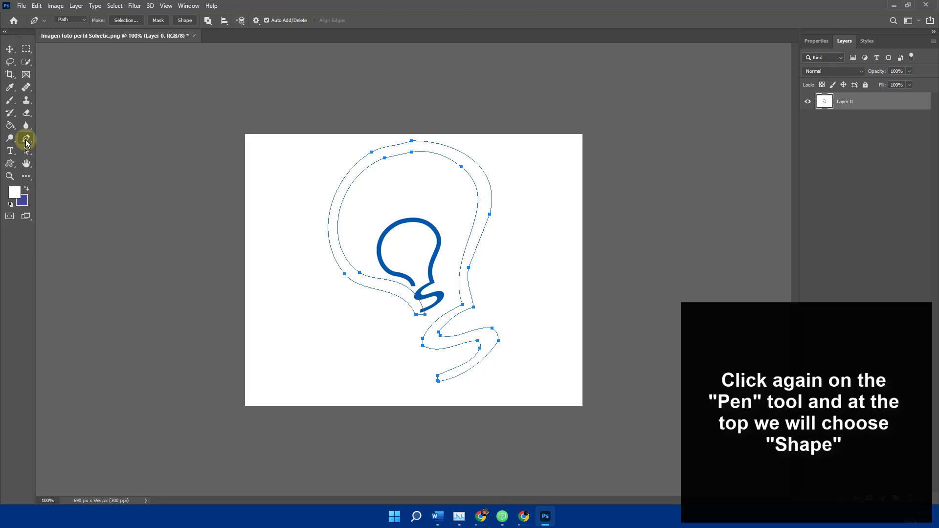
click(186, 21)
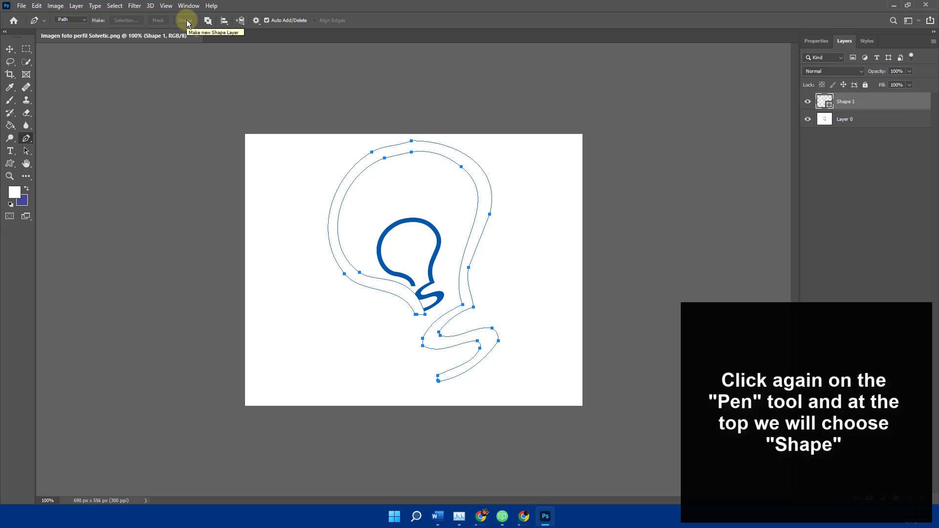
click(186, 21)
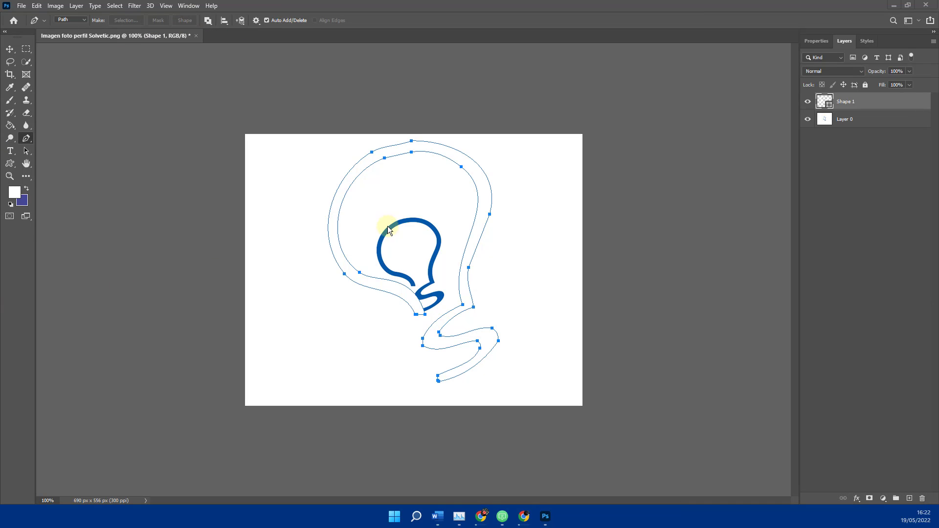
click(371, 166)
Fill the bulb shape with blue 316eb4, then hide and show Layer 0 to inspect the shape alone.
click(26, 151)
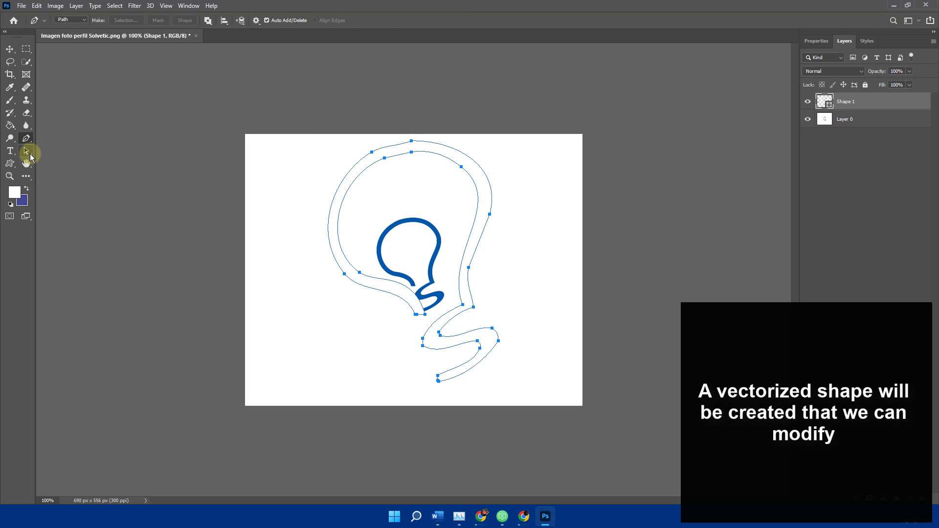
click(152, 23)
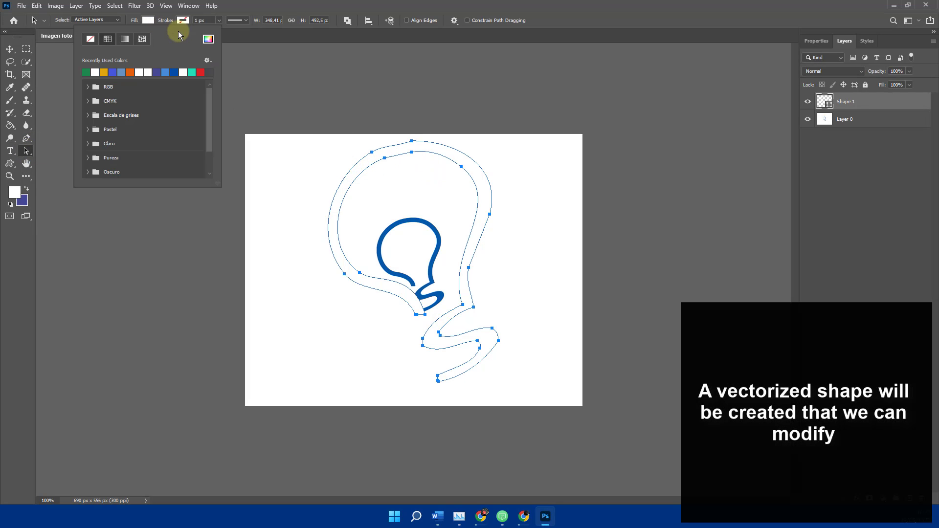
click(208, 39)
click(693, 204)
click(647, 198)
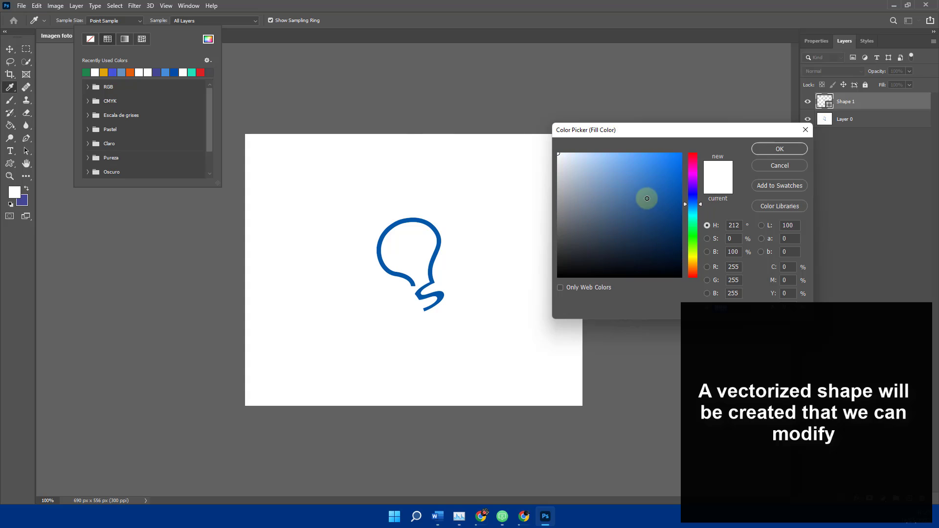
click(649, 190)
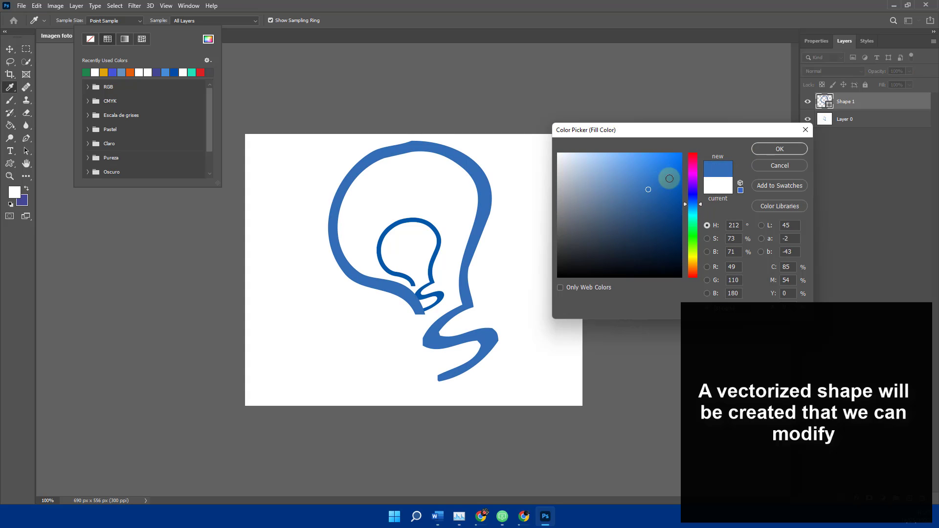
click(781, 149)
click(808, 119)
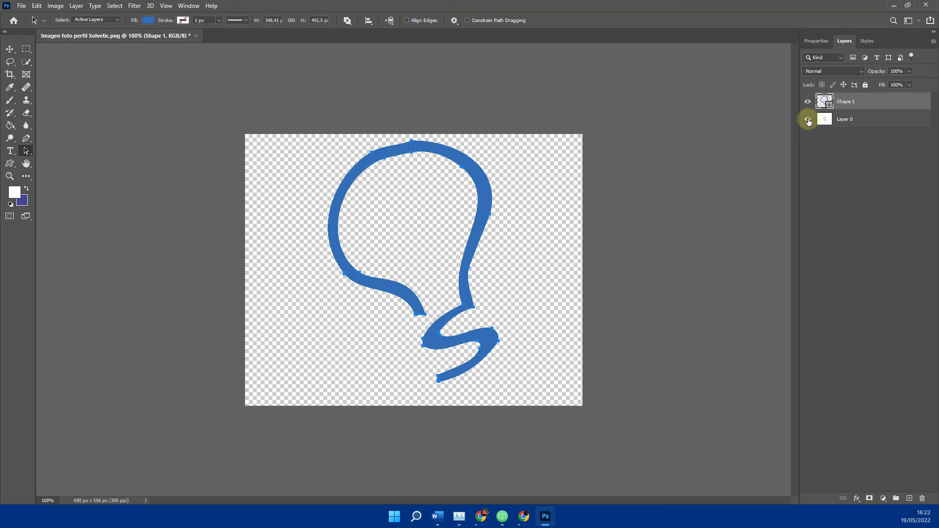
click(808, 120)
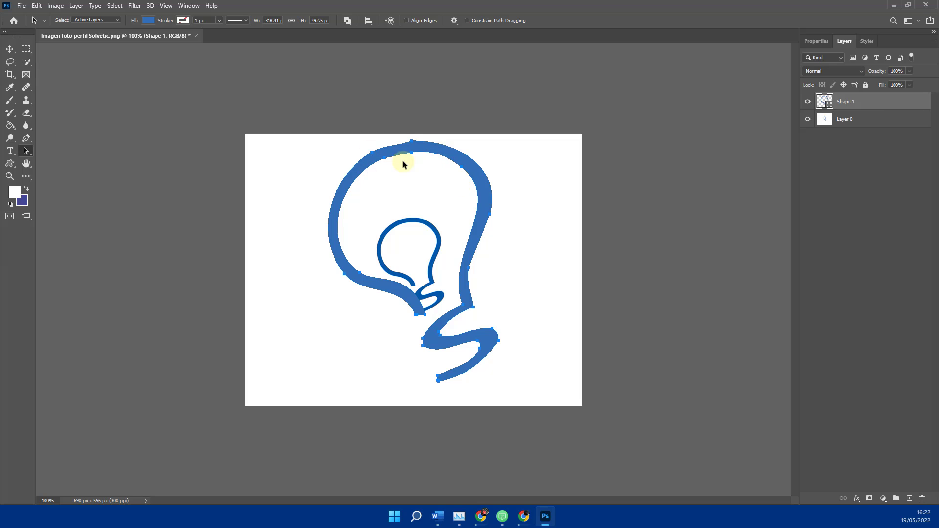
Change the bulb shape's fill to a lighter blue, RGB 24, 152, 199.
click(147, 23)
click(209, 39)
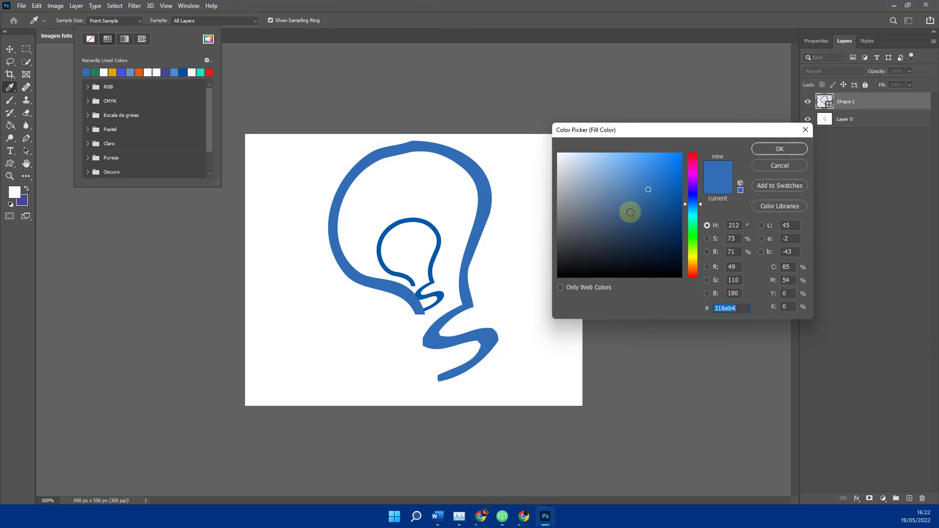
click(691, 216)
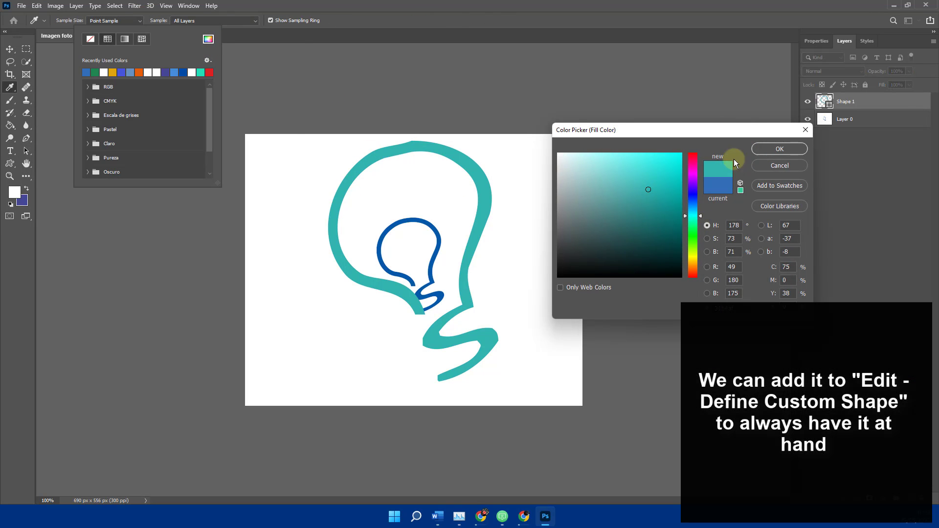
click(691, 210)
click(667, 180)
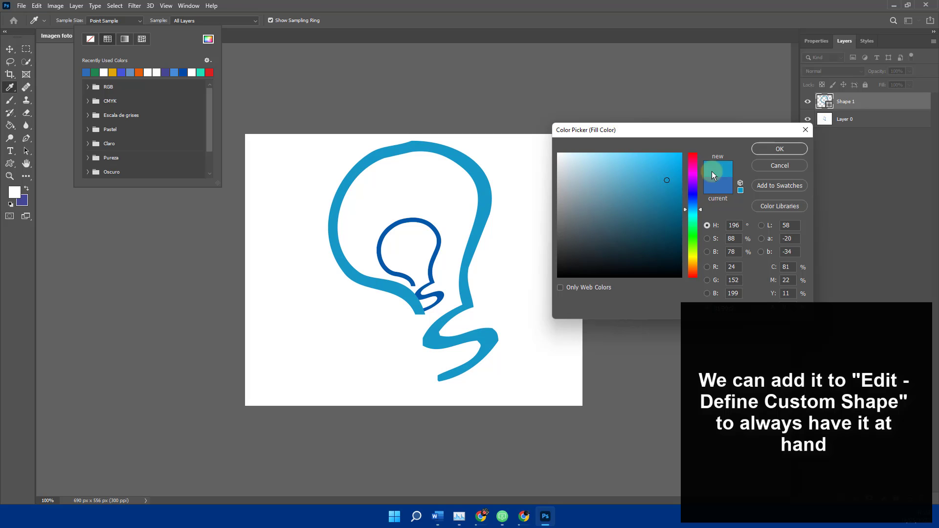
click(779, 149)
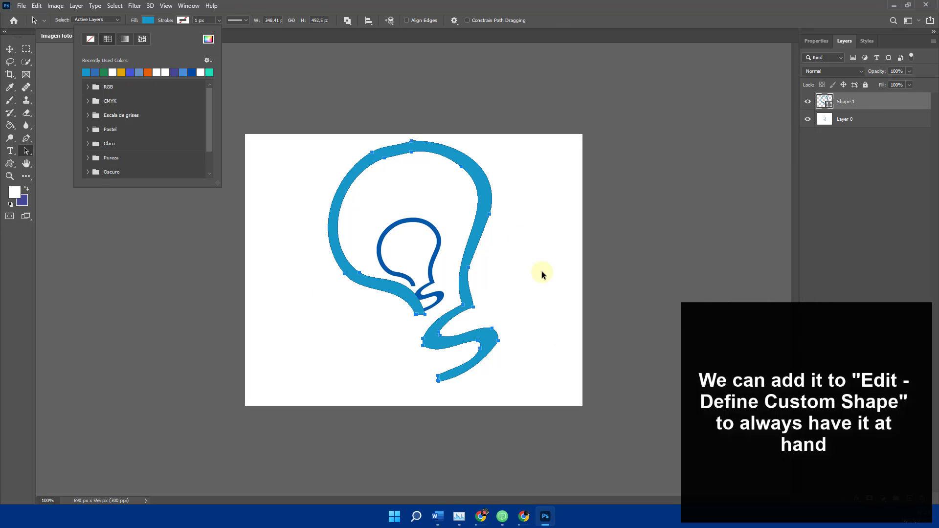
Define the bulb as a custom shape named "logo 3".
click(36, 6)
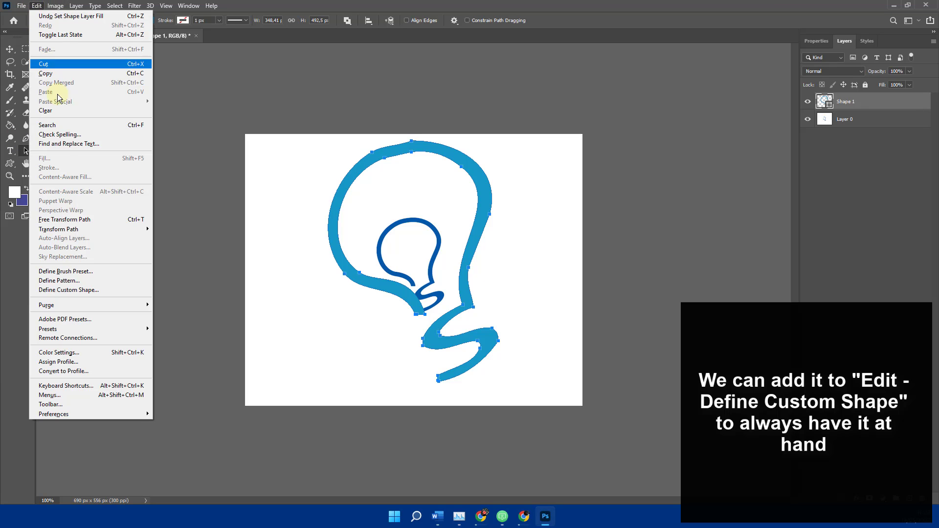
click(69, 289)
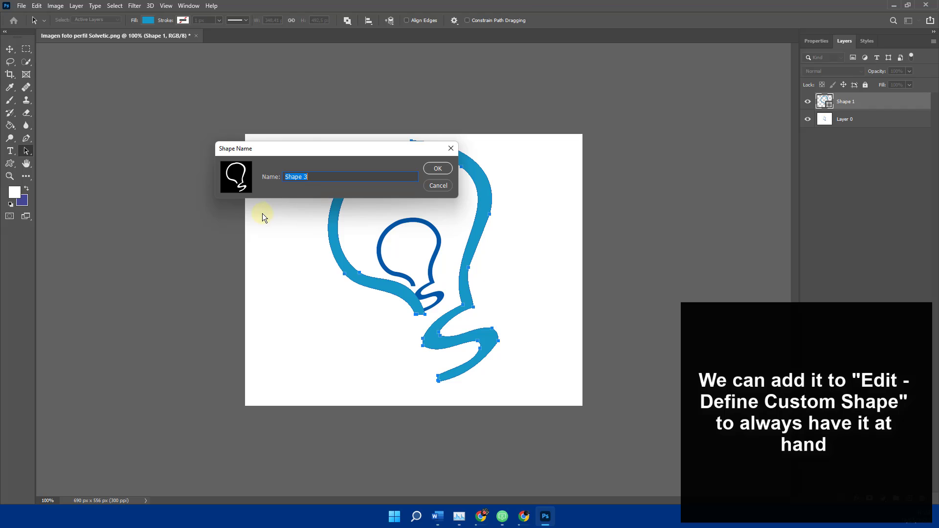
text(logo 3)
key(Return)
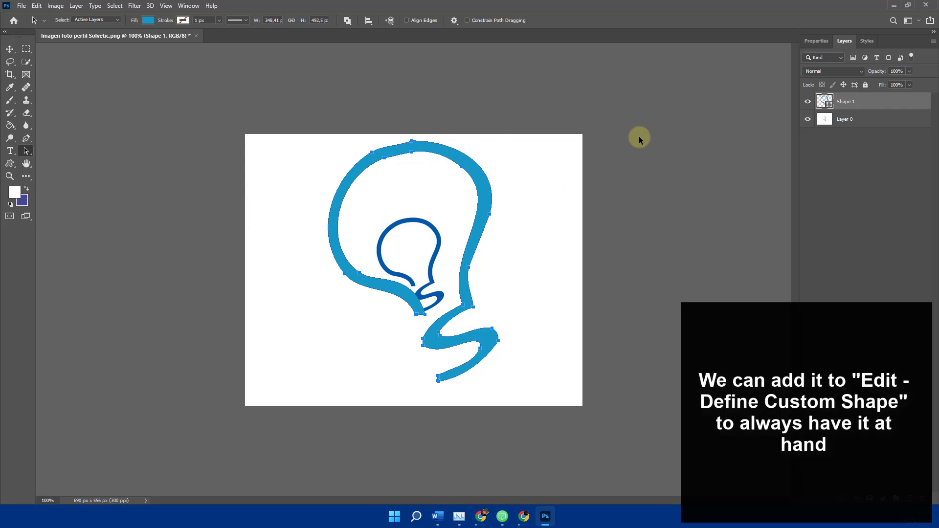
Hide the Shape 1 layer and set the Custom Shape tool's fill to violet-blue, RGB 70, 87, 216.
click(808, 102)
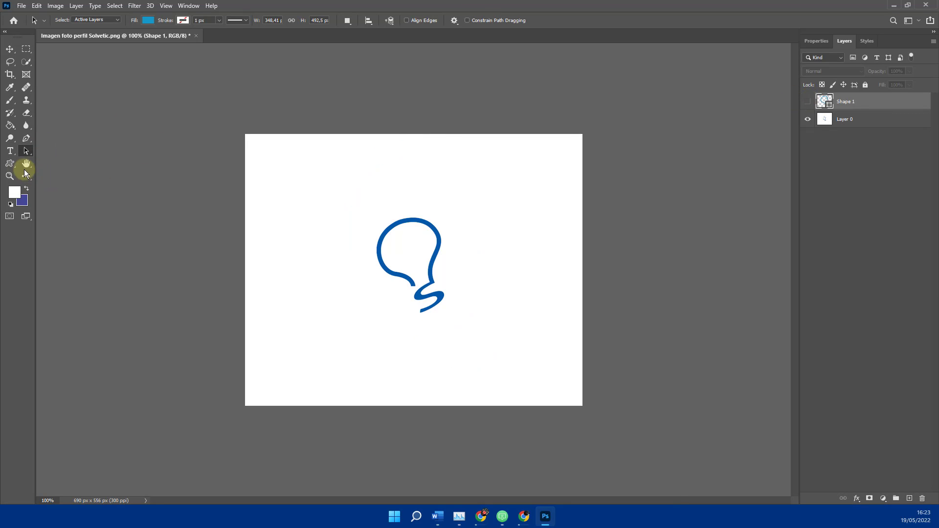
click(9, 167)
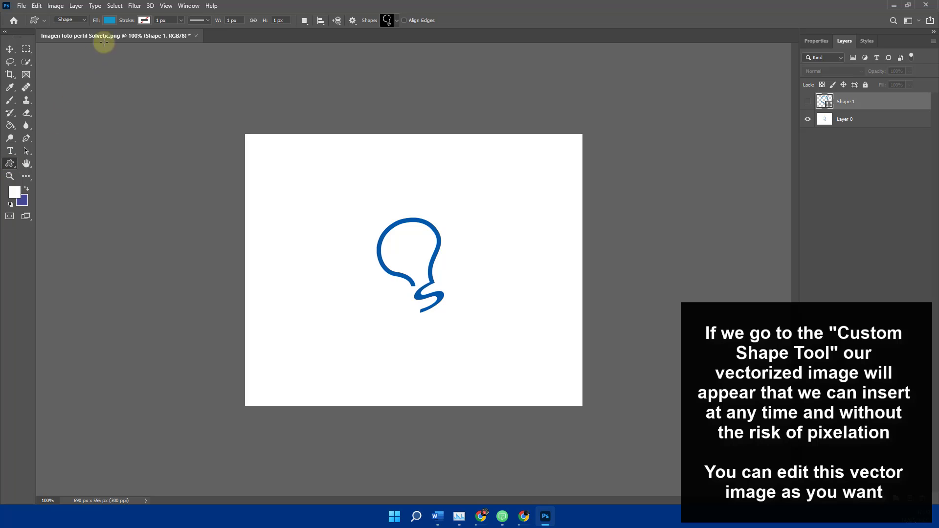
click(110, 20)
click(93, 72)
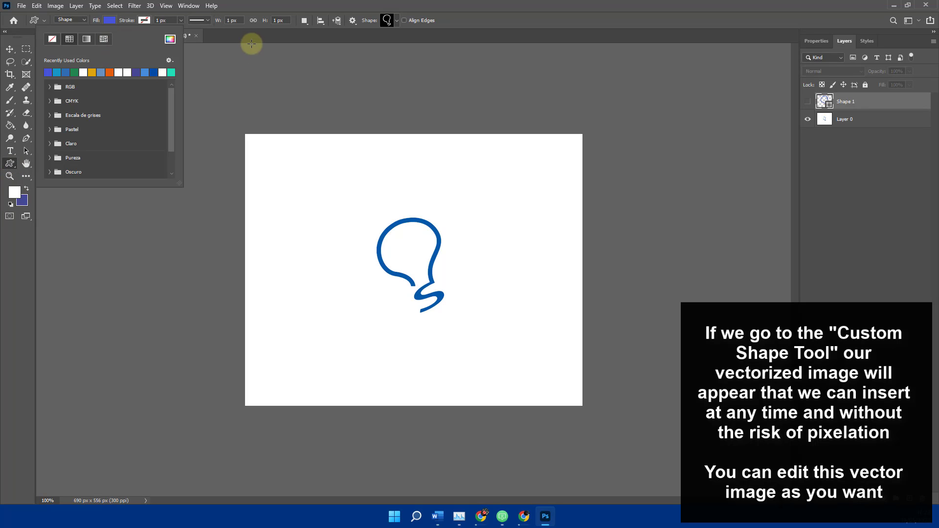
Draw the saved "logo 3" custom shape about 316 × 446 px over the left half of the canvas.
click(398, 23)
click(398, 24)
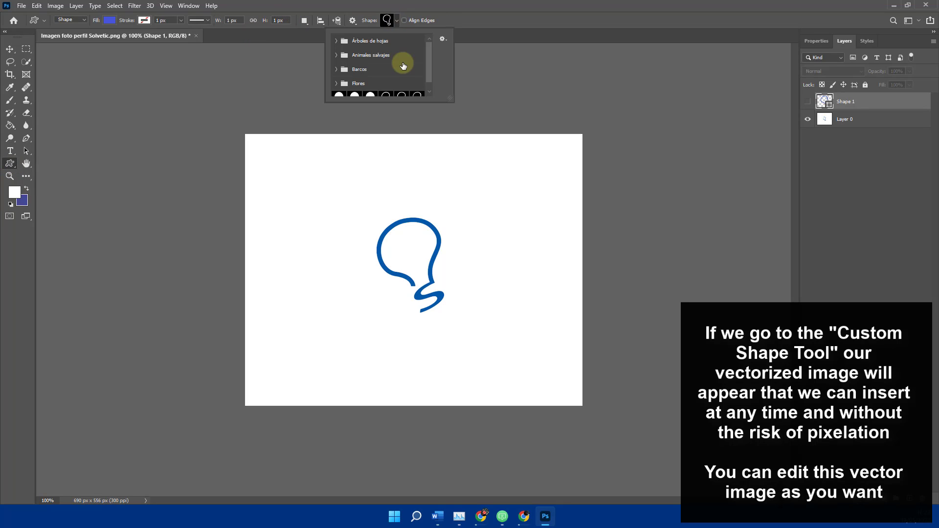
scroll(403, 64, down, 2)
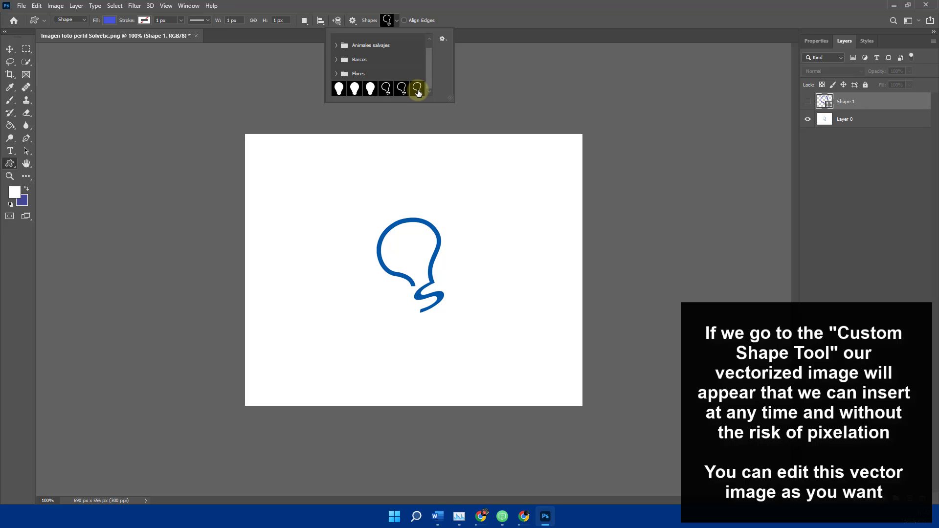
click(417, 87)
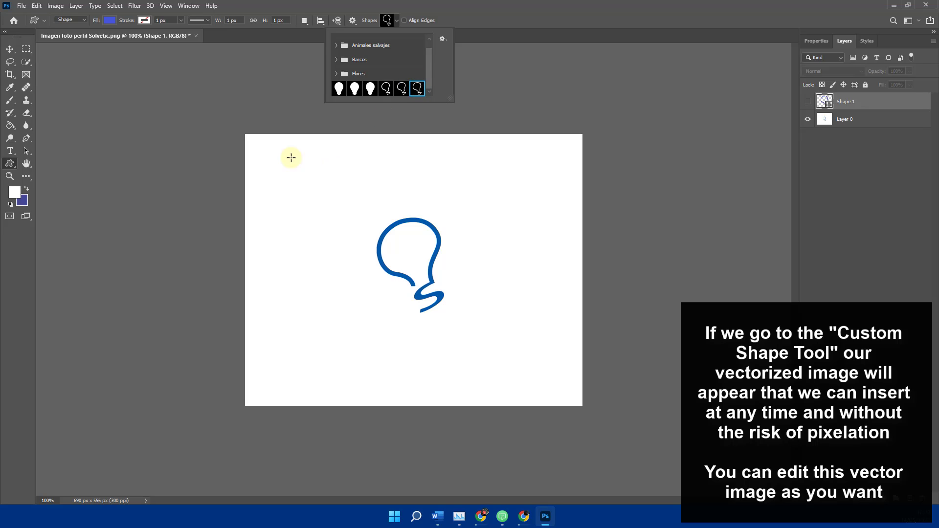
drag(261, 152, 473, 370)
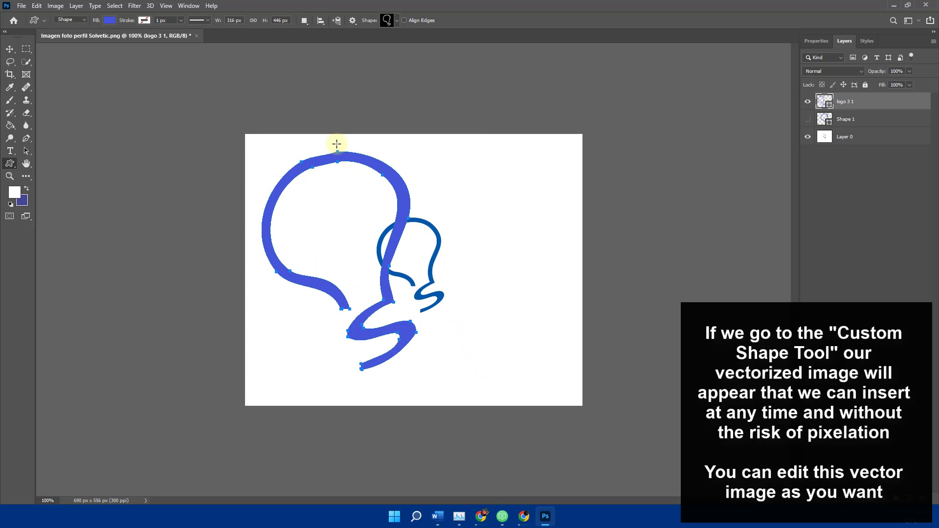
Swap the foreground and background colors, and change the large bulb's fill to a lighter sky blue.
click(27, 188)
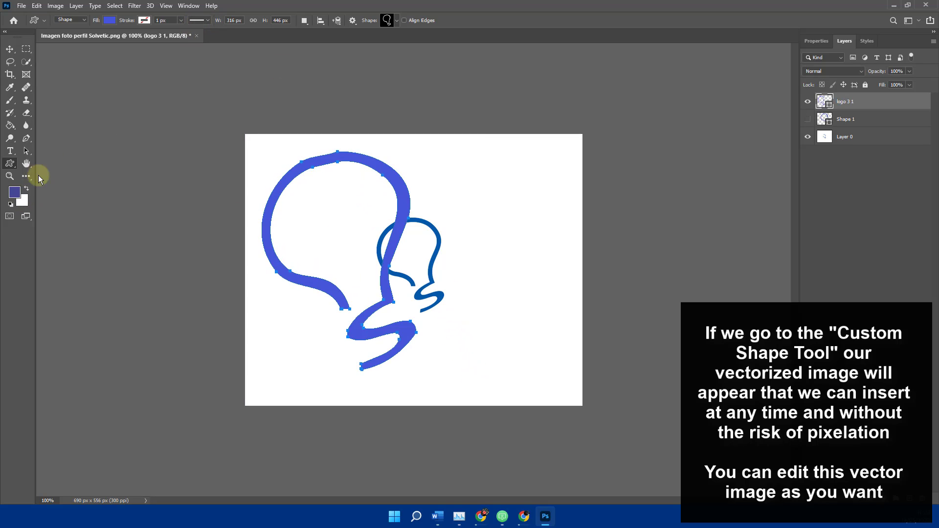
click(110, 20)
click(170, 39)
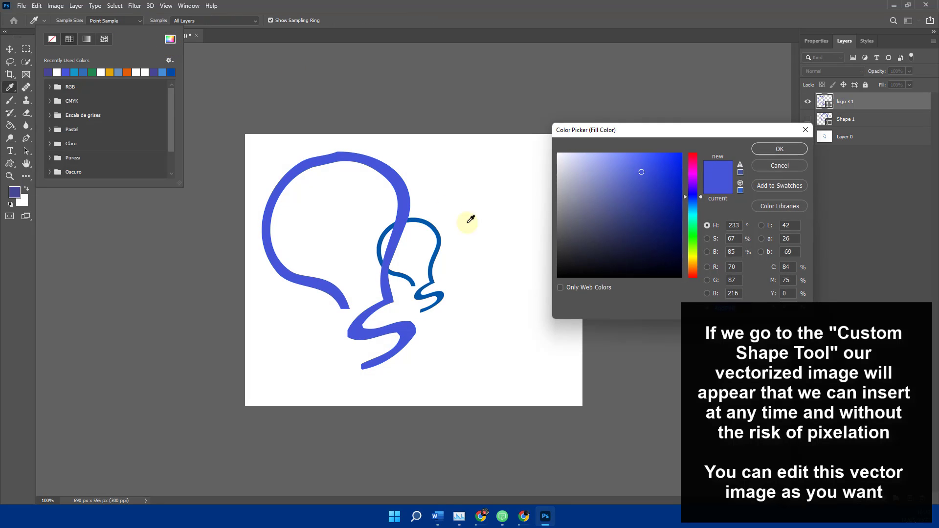
click(697, 211)
click(780, 148)
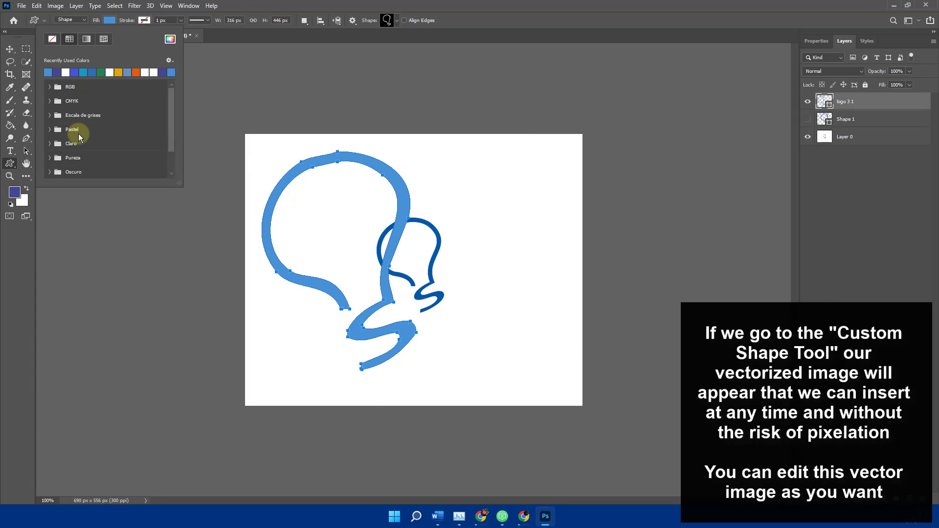
Edit the large bulb's outline with the Pen tool, selecting and adding anchor points along its upper curve.
scroll(336, 205, up, 2)
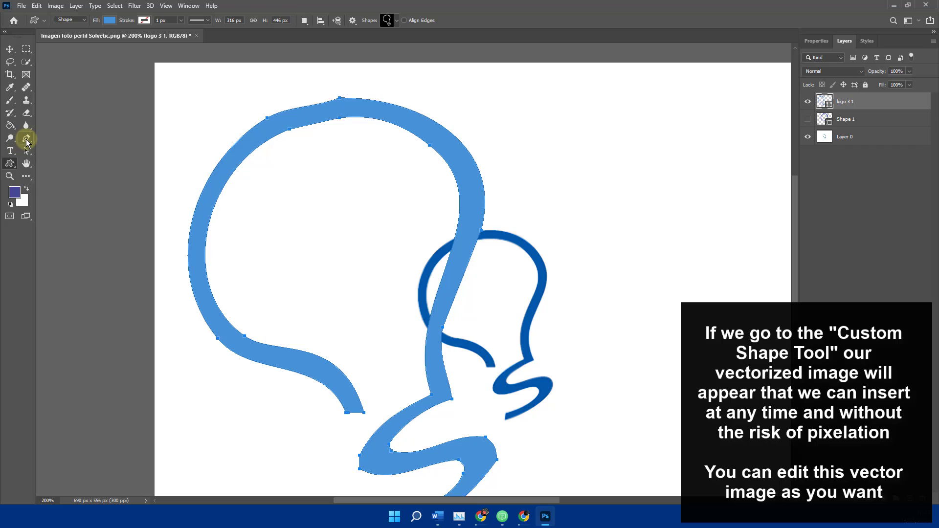
click(26, 139)
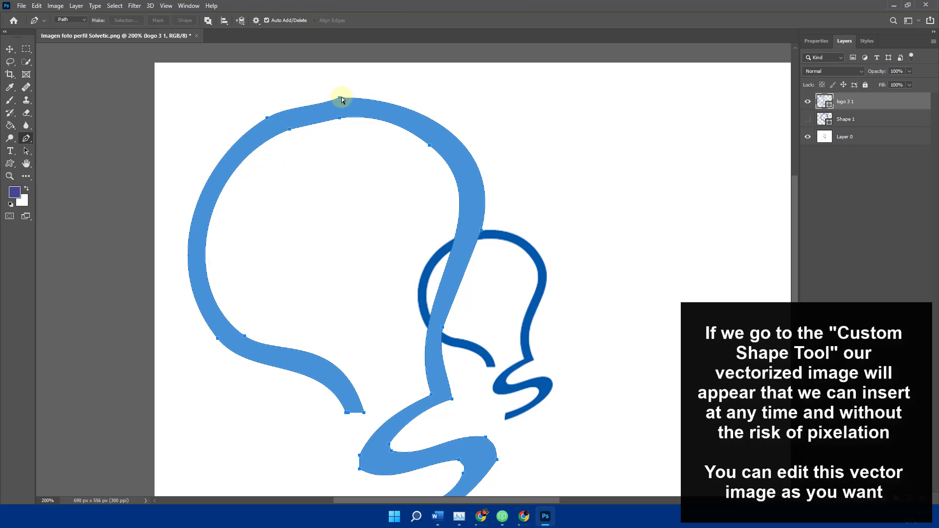
click(314, 107)
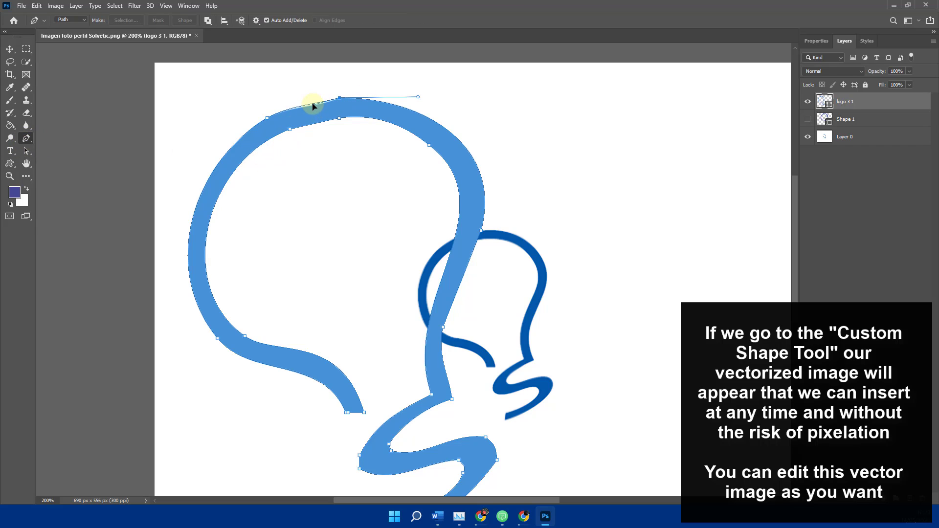
ctrl+click(339, 118)
scroll(373, 196, down, 1)
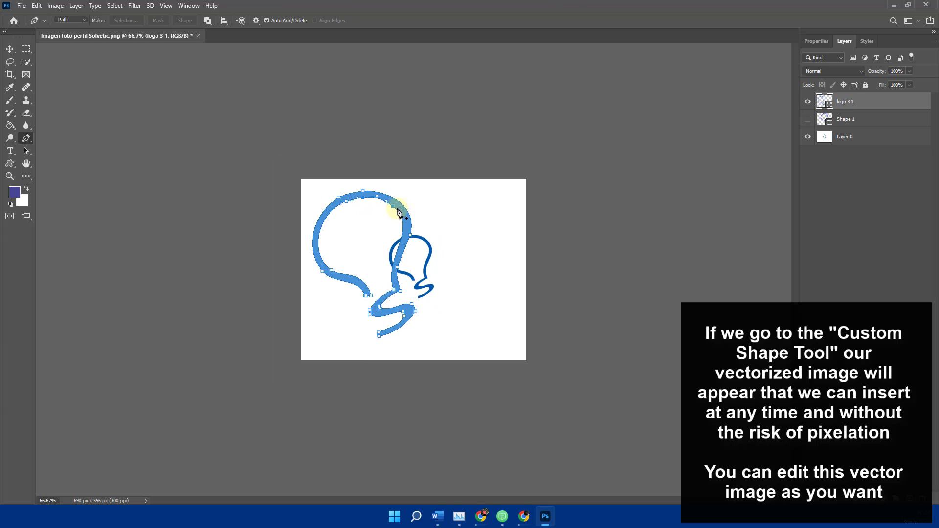
click(309, 131)
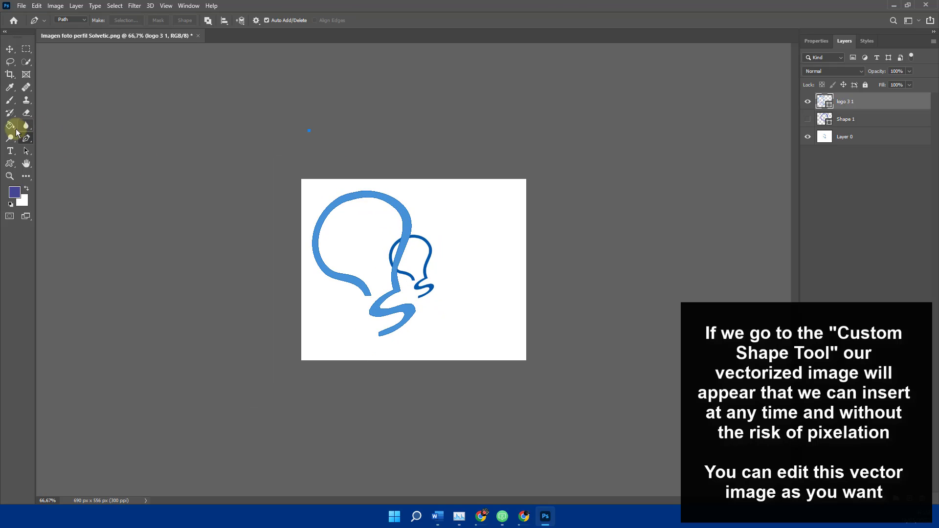
Draw two smaller "logo 3" bulbs beside the large one, the lower about 143 × 202 px, and hide Layer 0.
click(9, 164)
drag(449, 208, 524, 347)
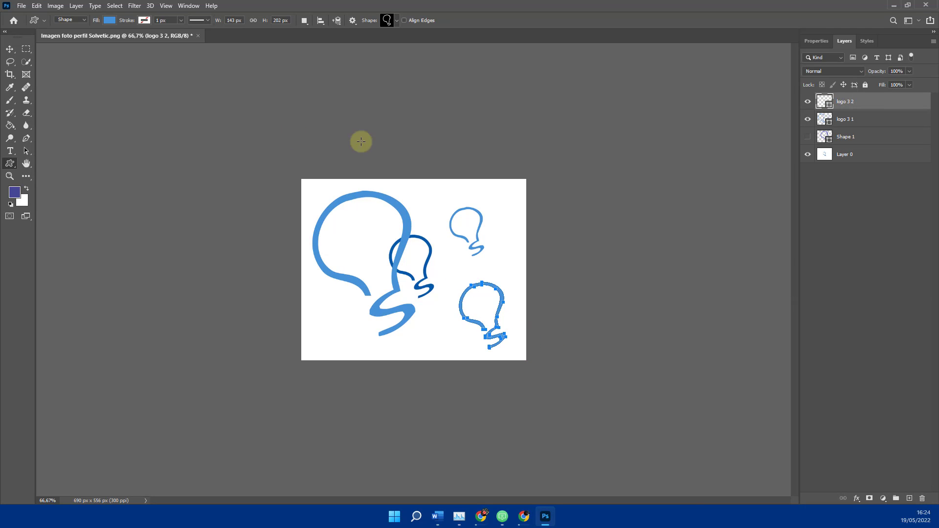
click(808, 154)
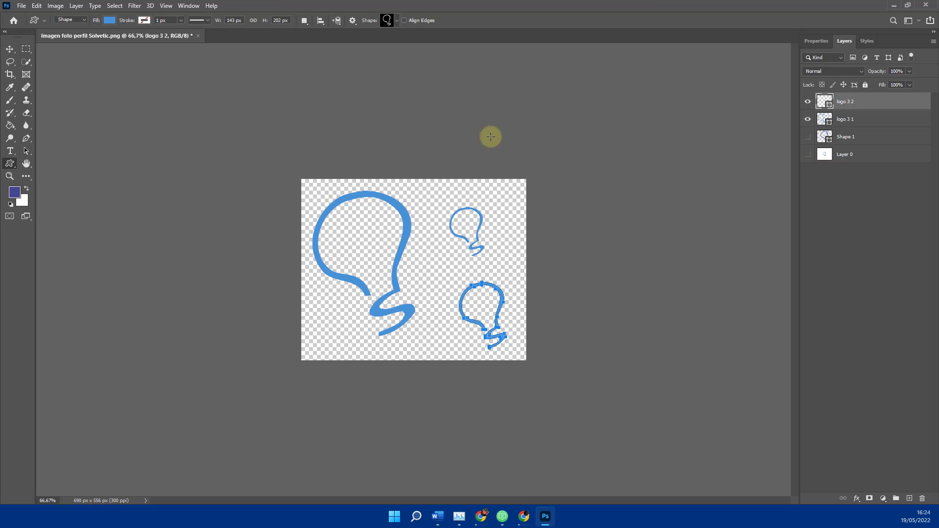
Select each bulb on the canvas in turn with the Move tool to inspect its layer and bounds, and deselect.
click(10, 49)
click(151, 148)
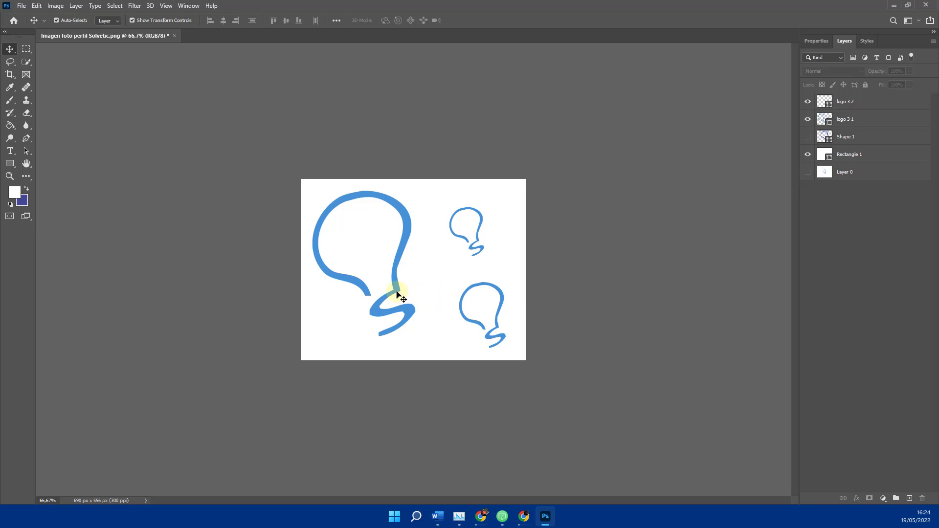
click(396, 294)
click(554, 226)
click(479, 230)
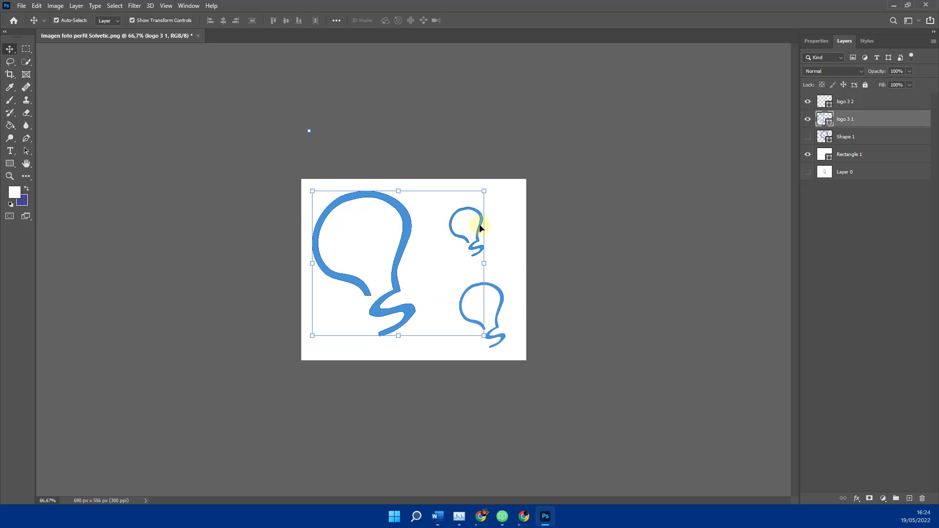
click(593, 221)
click(502, 300)
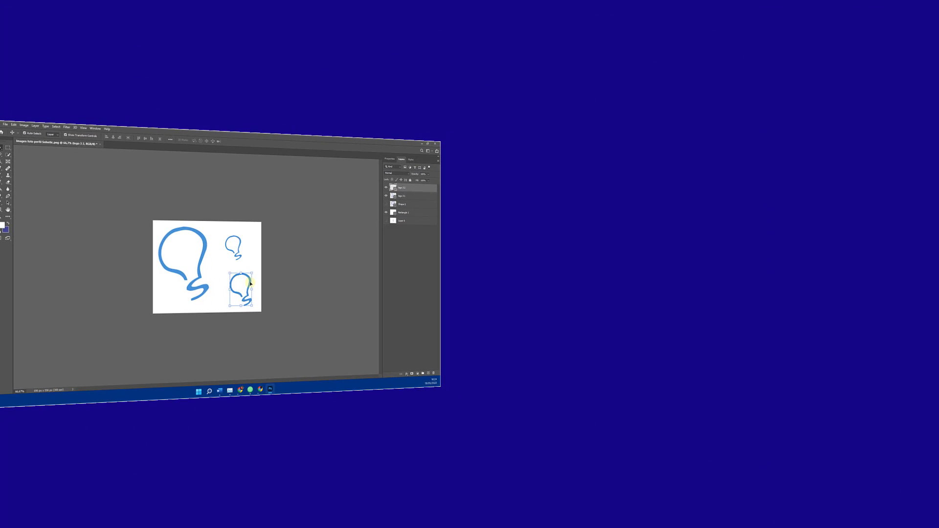
click(265, 255)
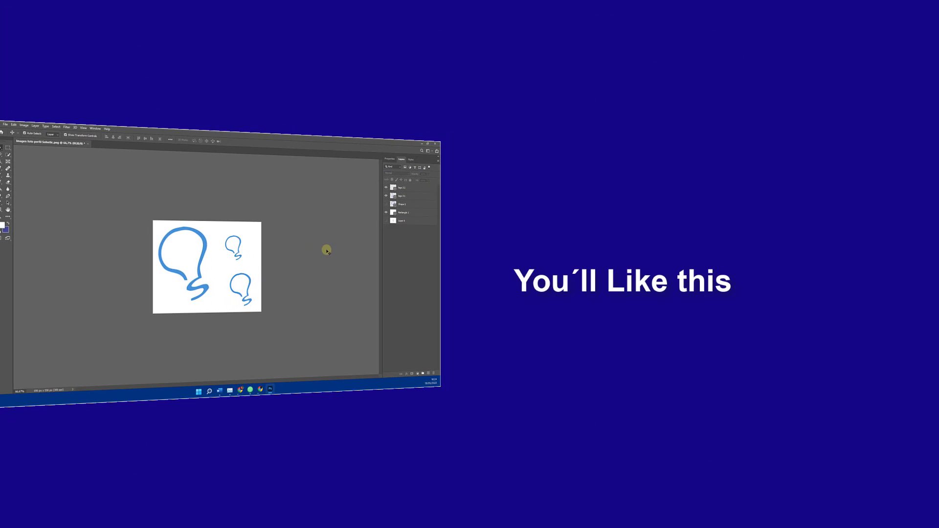